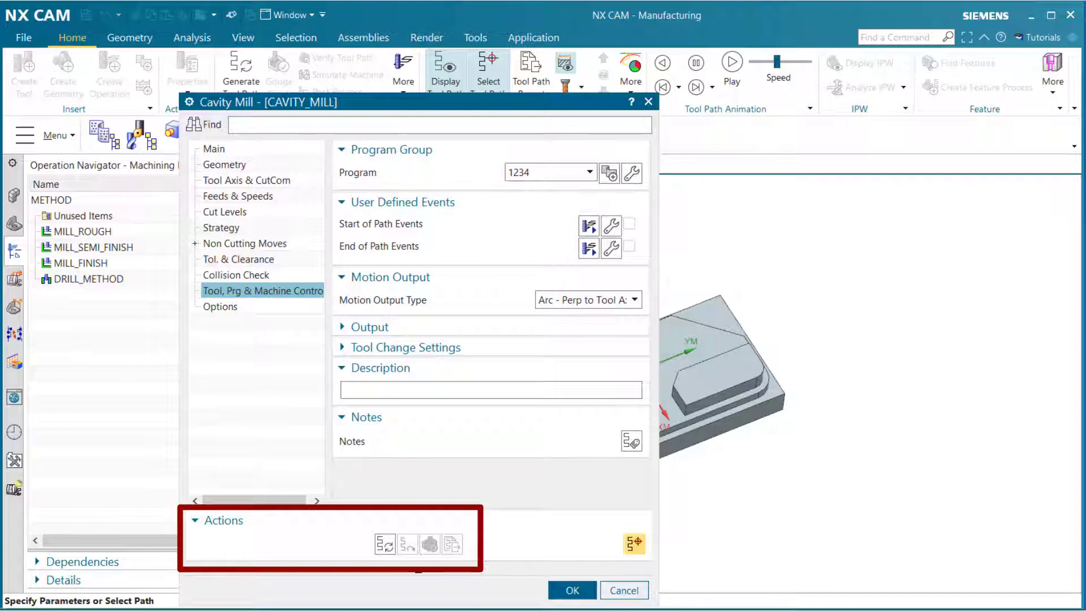
- Generate the tool path for the Cavity Mill operation and inspect it on the part
click(384, 545)
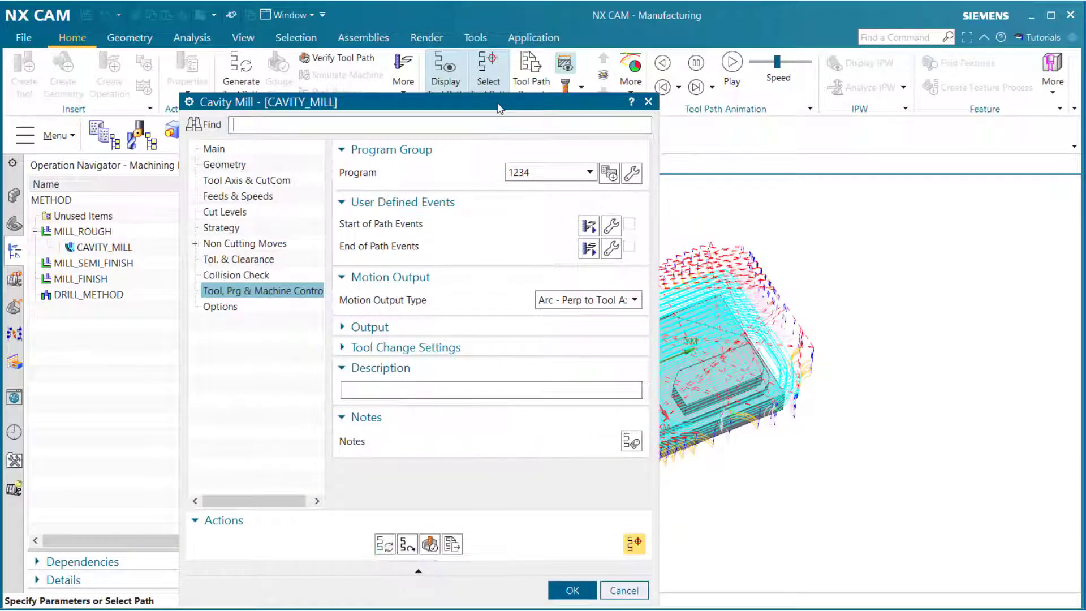
drag(500, 105, 373, 67)
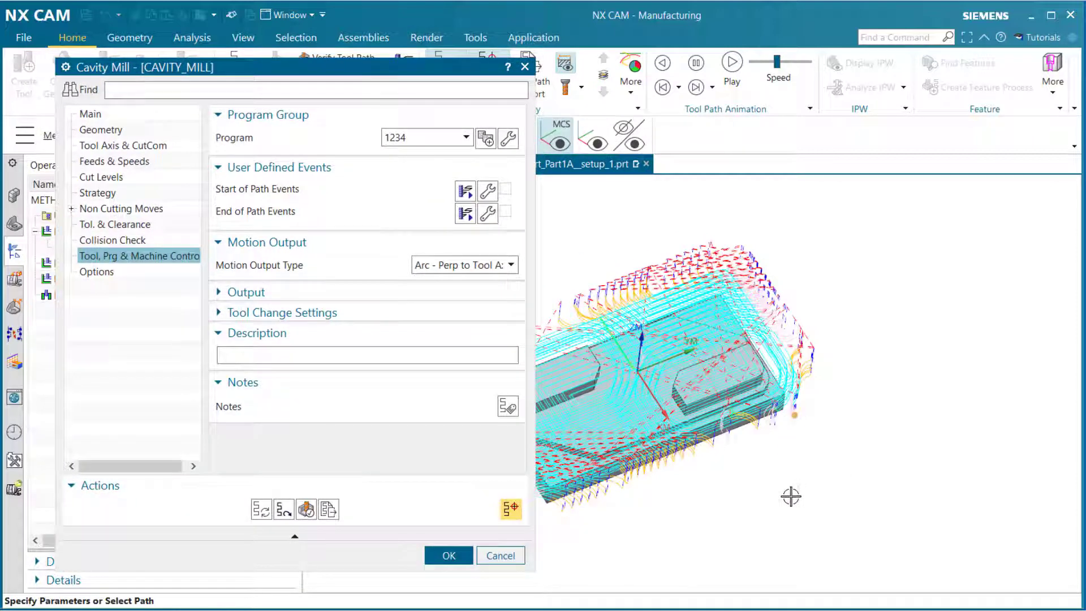
middle_drag(791, 494, 893, 456)
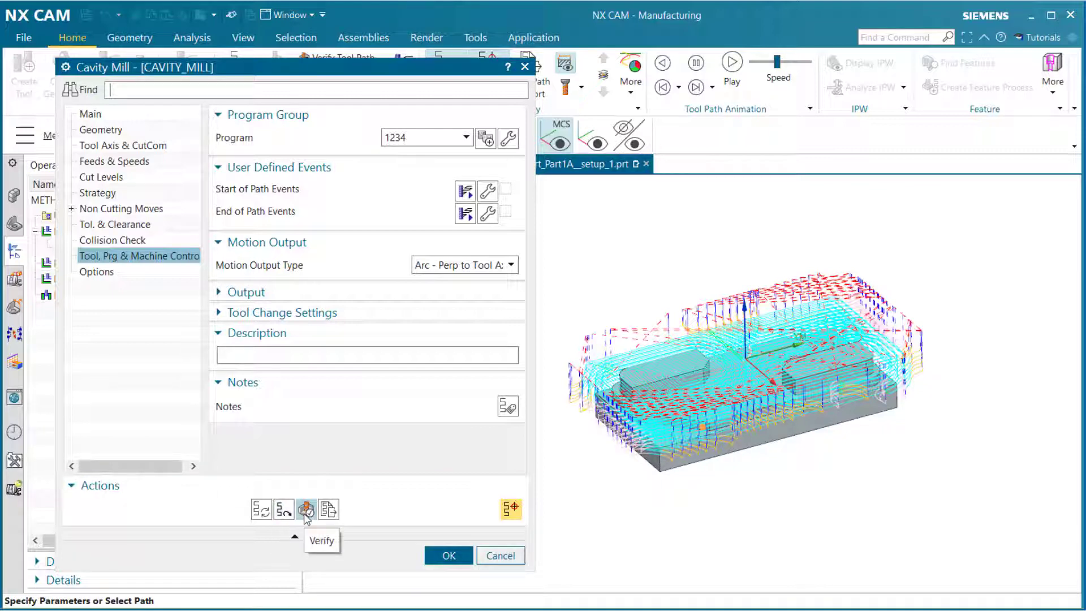
- Start verifying the Cavity Mill tool path in Replay mode with the tool display set to Tool
click(306, 511)
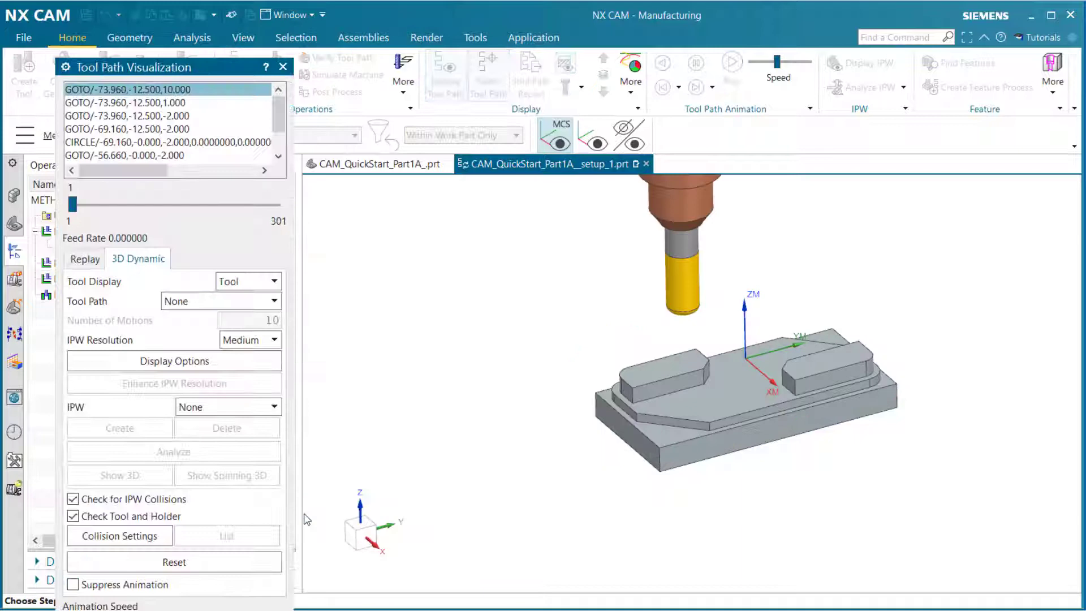
drag(226, 69, 349, 18)
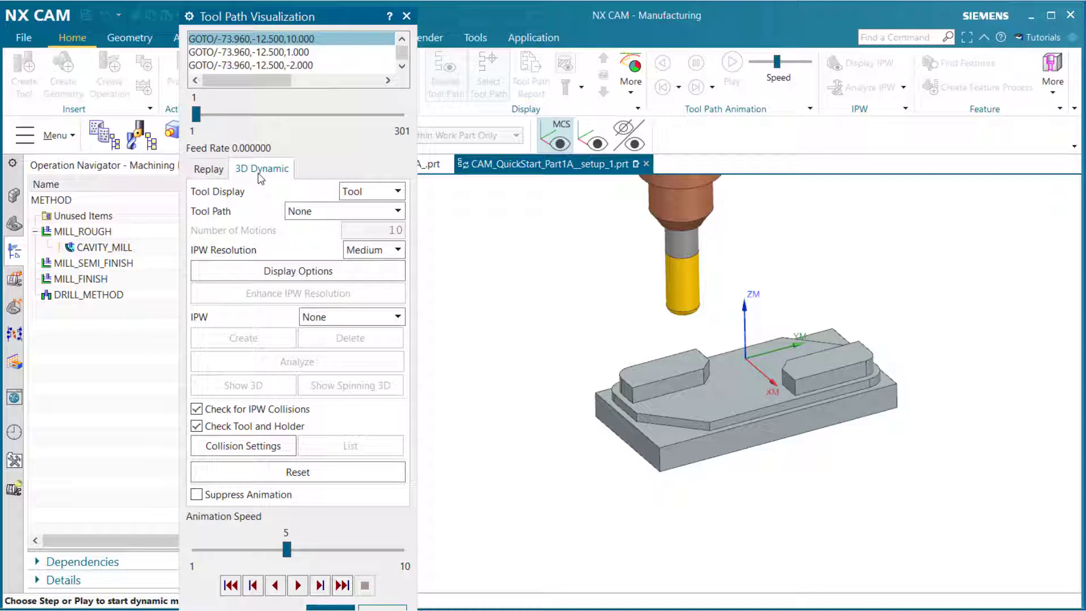
click(206, 170)
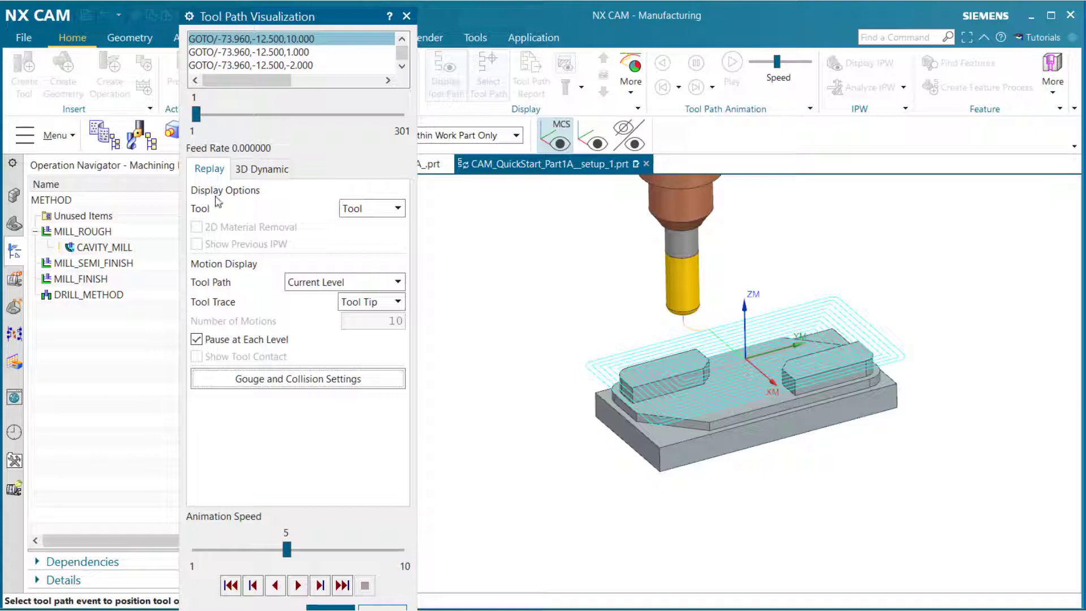
click(390, 215)
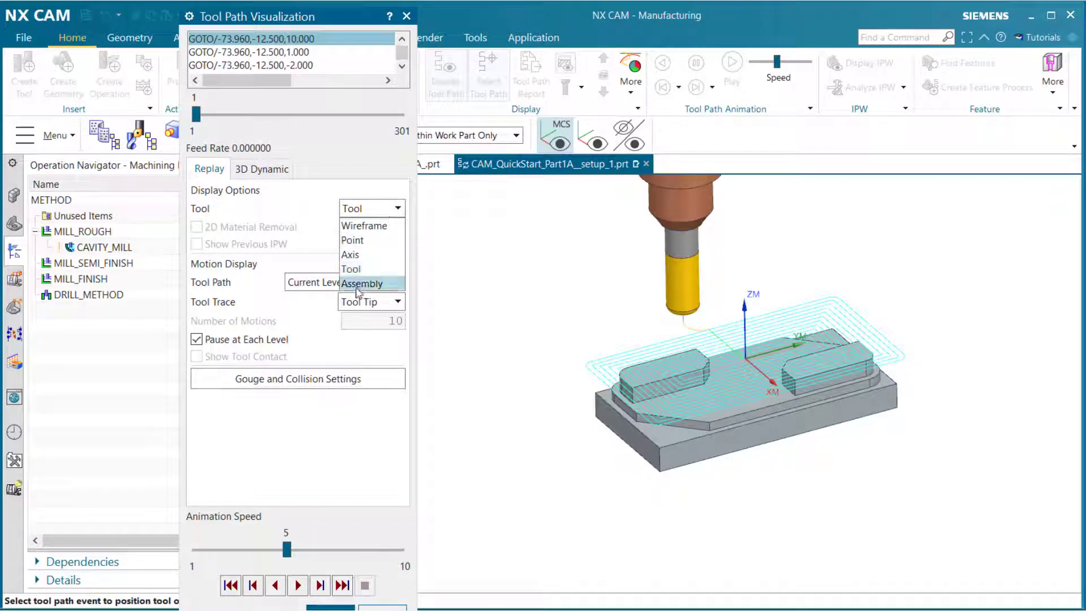
click(360, 270)
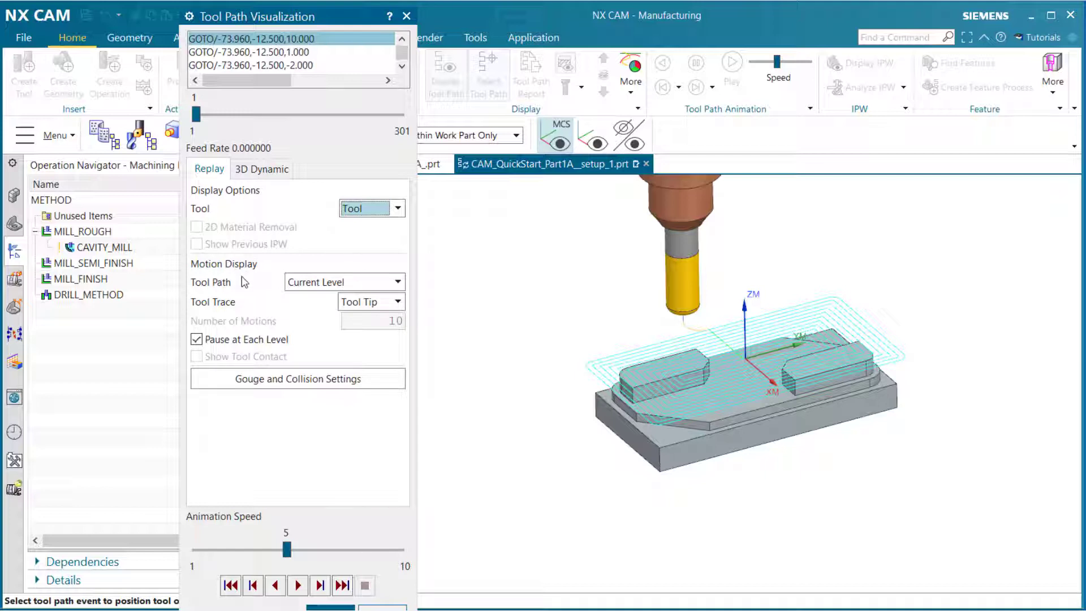
- Show all tool path motions in the replay, and return the motion display to Current Level
click(398, 282)
click(362, 299)
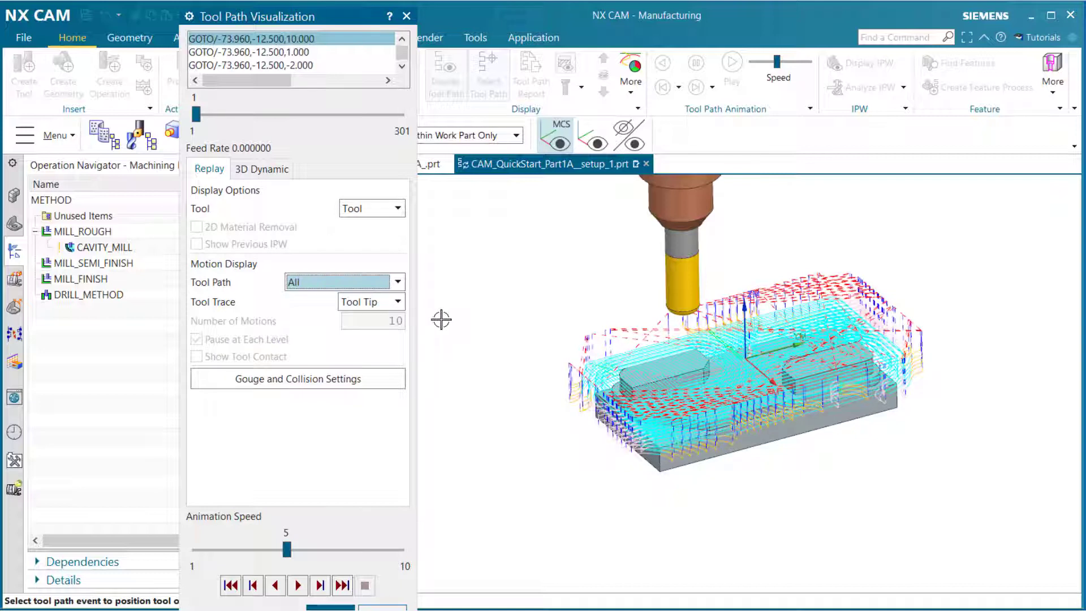
click(398, 283)
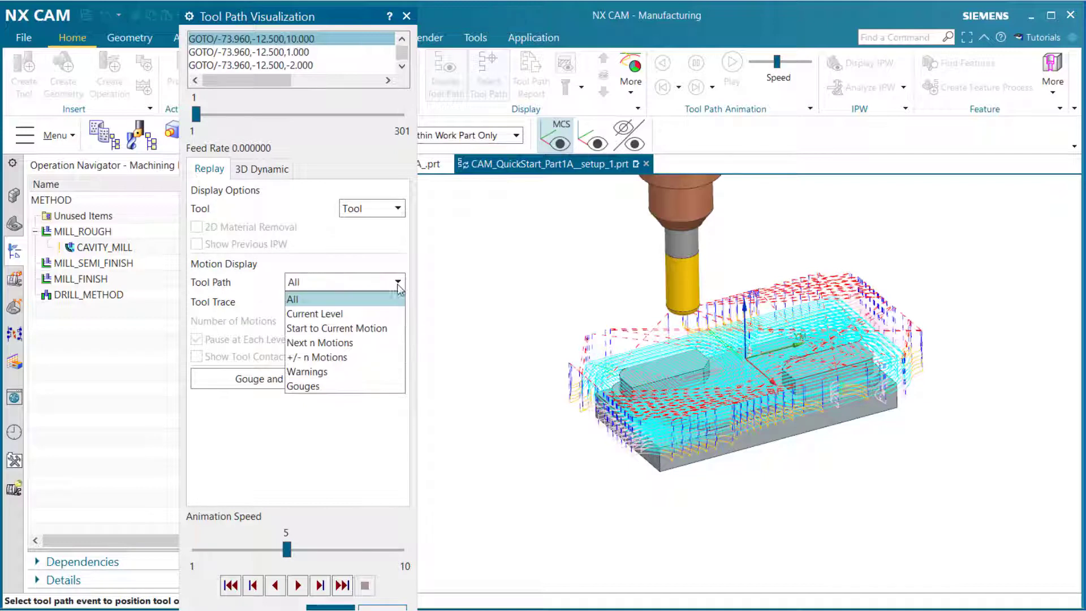
click(372, 315)
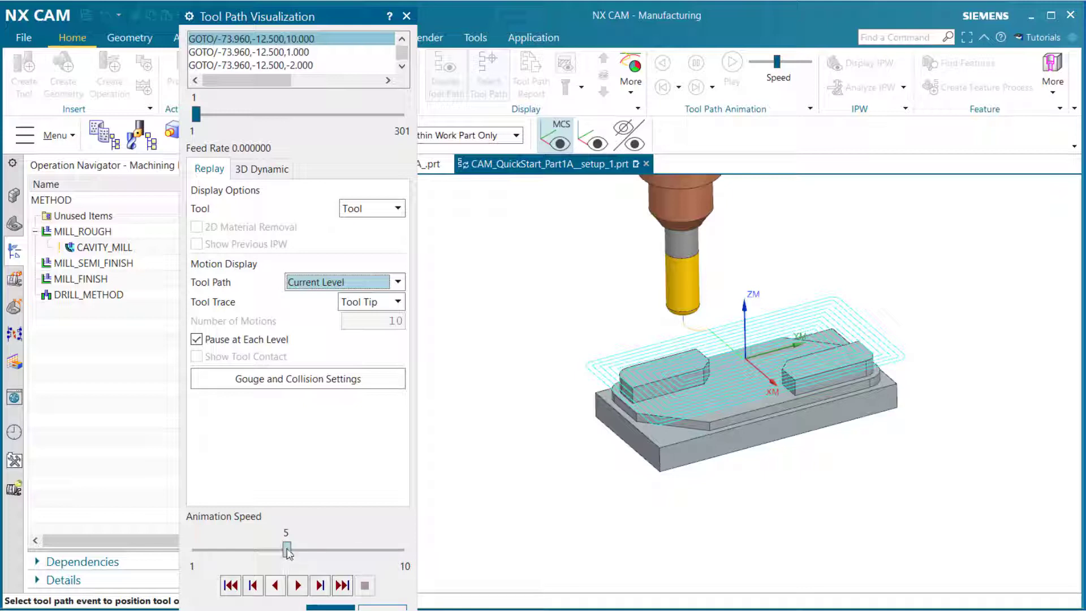
- Replay the tool path at animation speed 6 and stop the playback partway
click(287, 551)
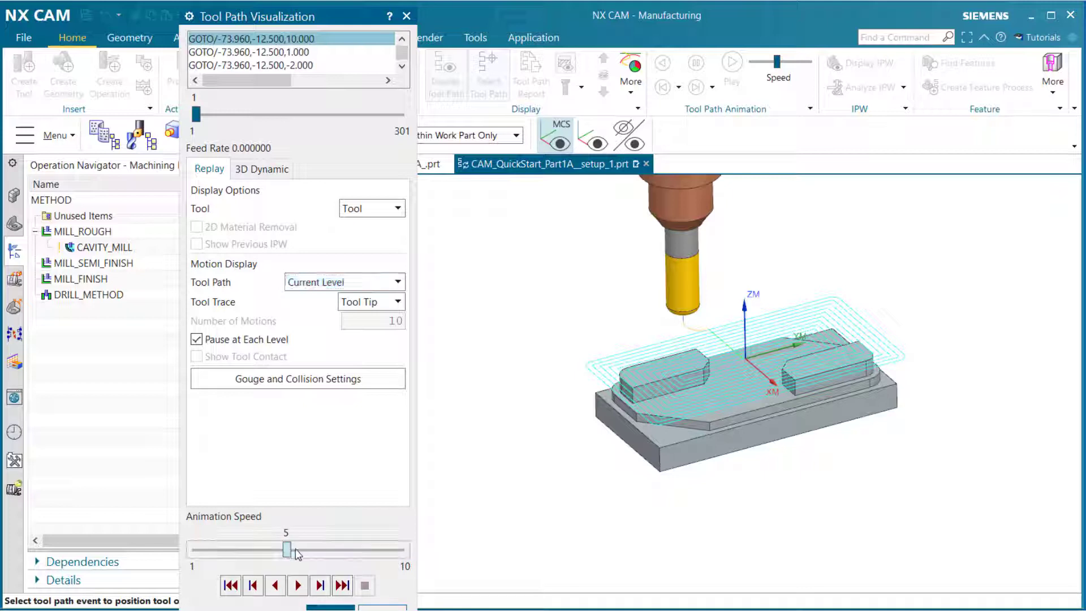
drag(298, 554, 310, 555)
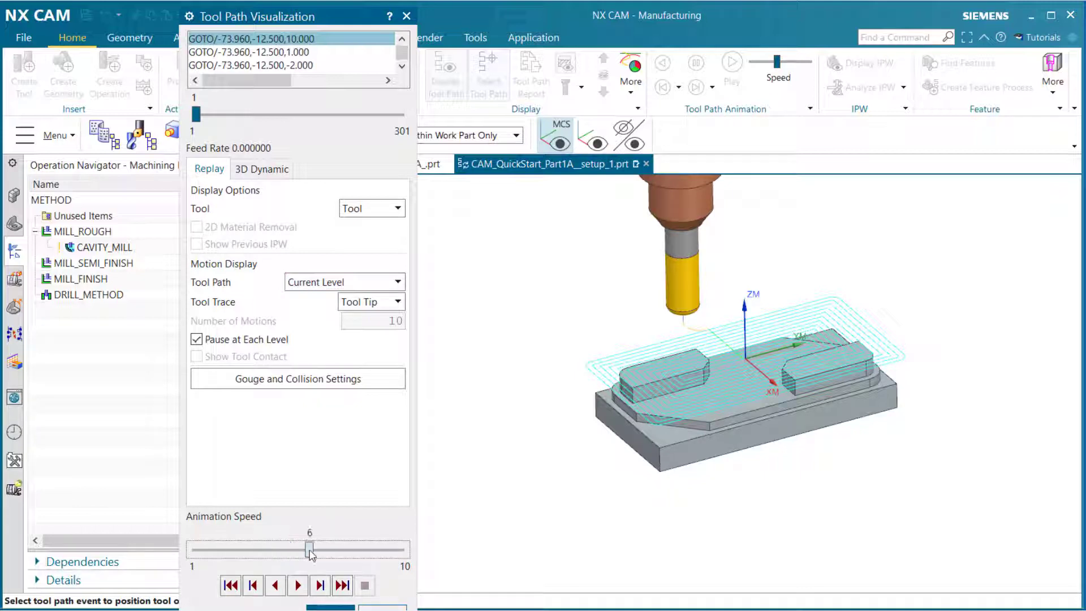
click(298, 586)
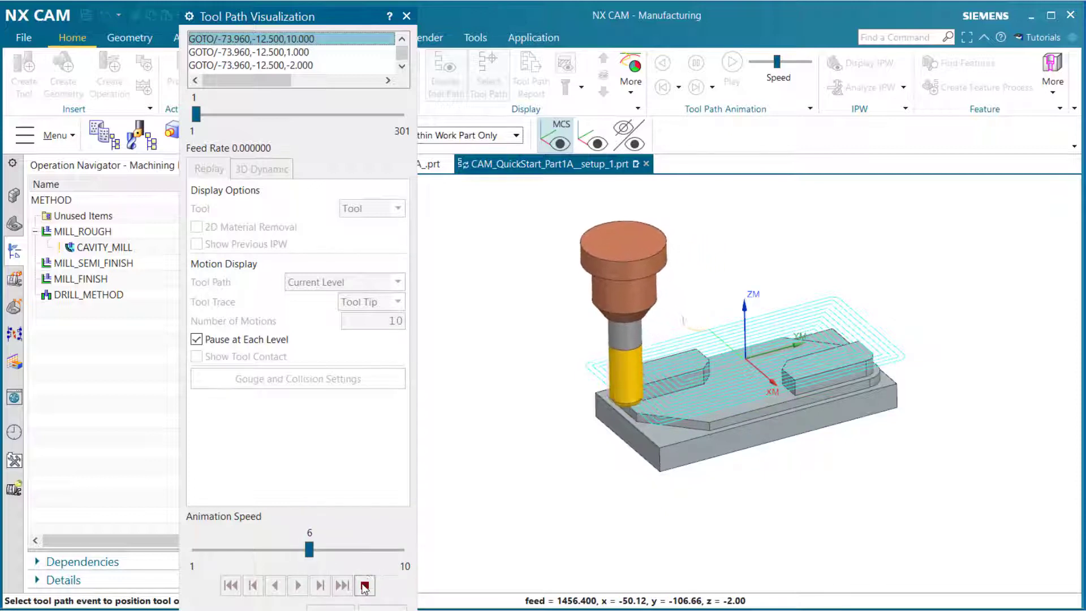
click(395, 575)
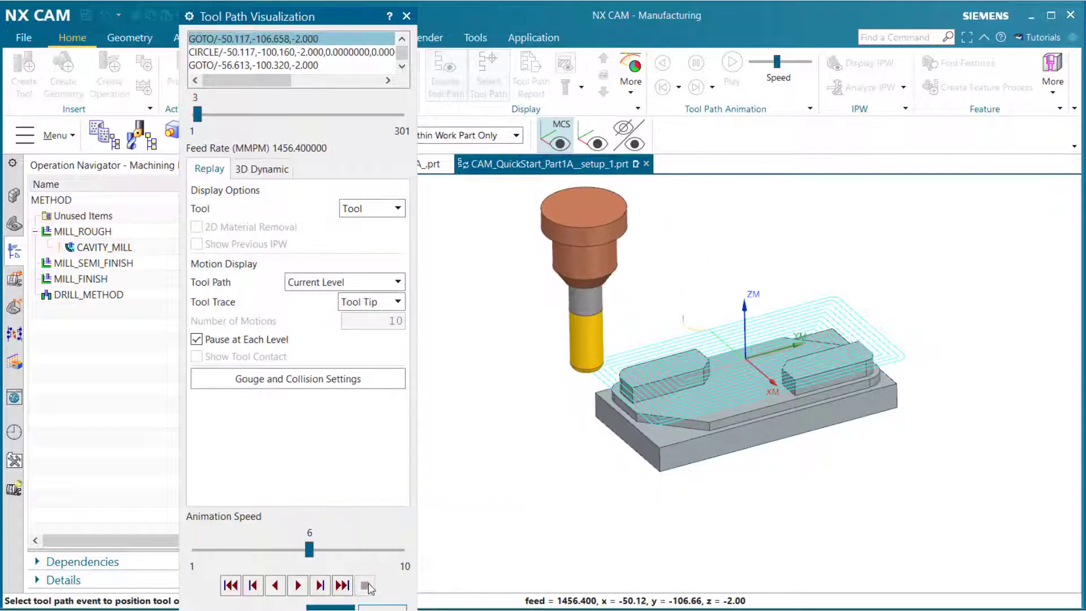
- Raise the animation speed to 9, continue the tool path replay and stop it
drag(315, 551, 356, 551)
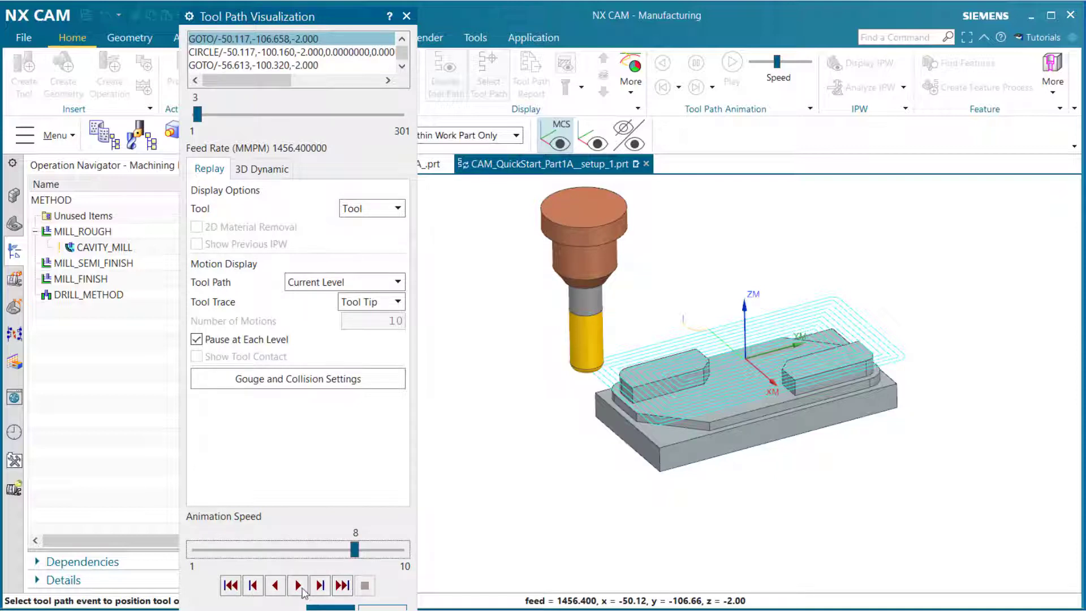
drag(358, 553, 378, 552)
click(298, 586)
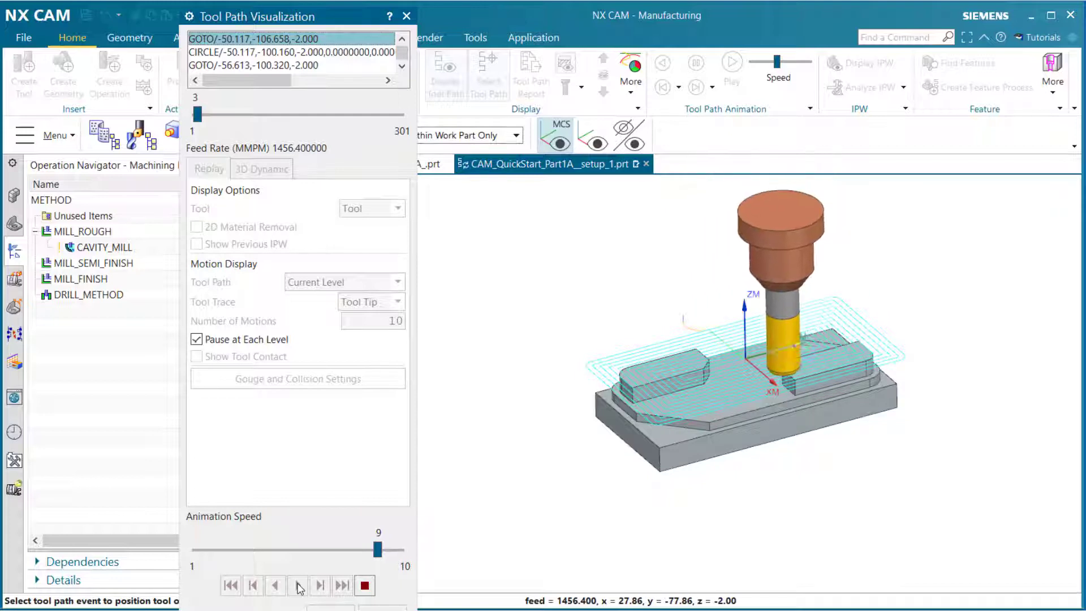
click(364, 585)
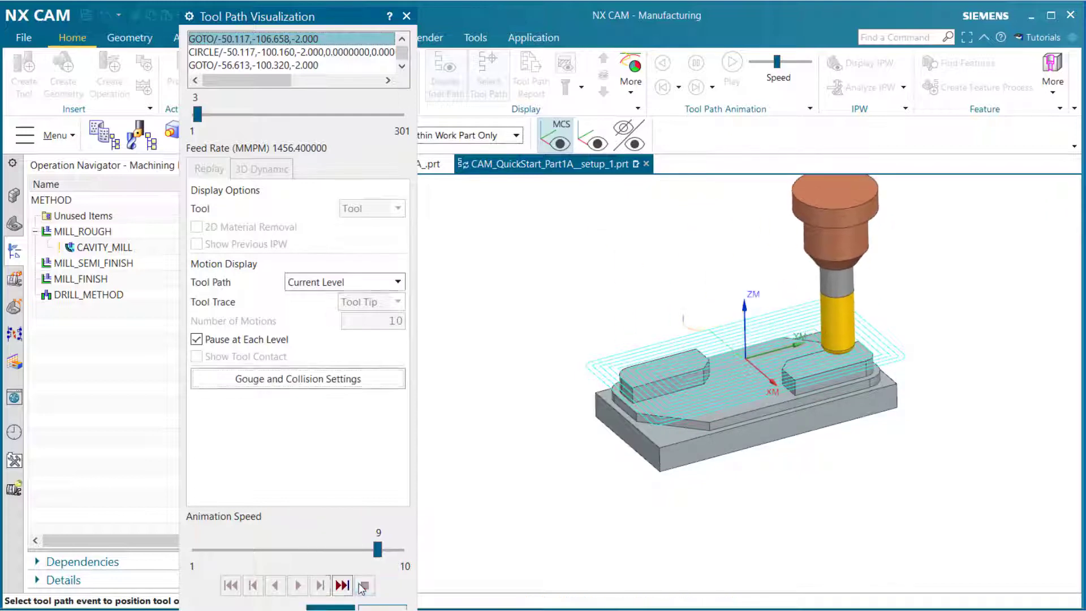
- Run the 3D Dynamic material removal simulation at animation speed 8 and close the tool path visualization
click(264, 169)
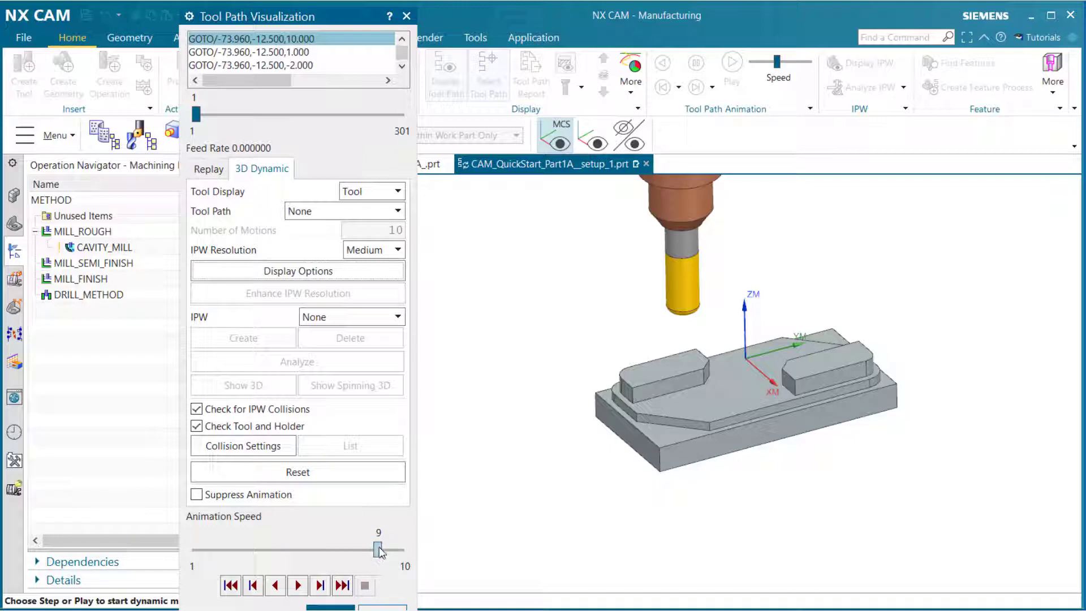
drag(378, 550, 356, 553)
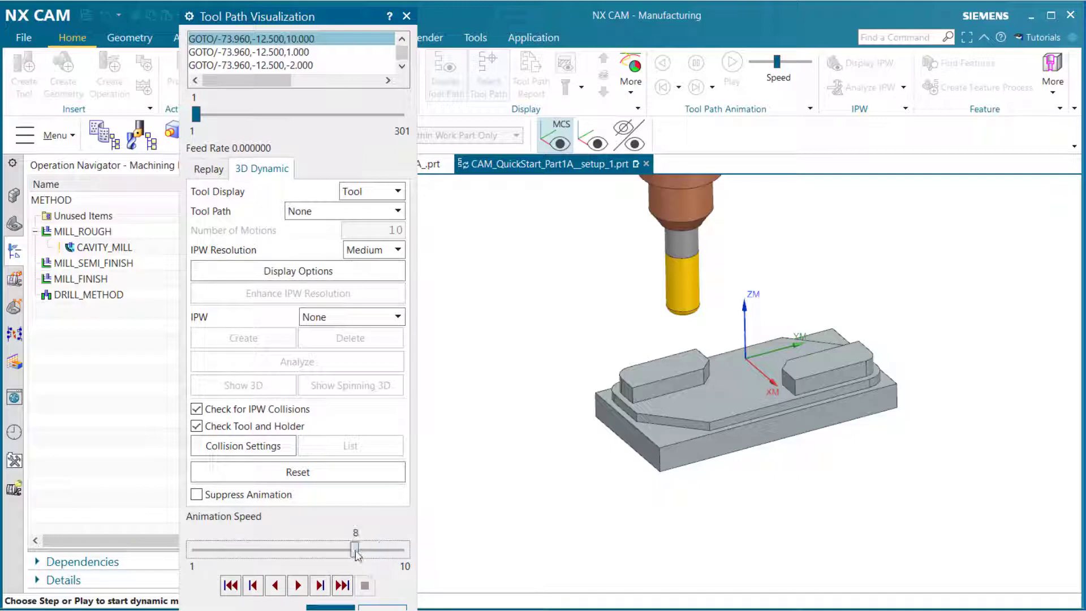
click(299, 588)
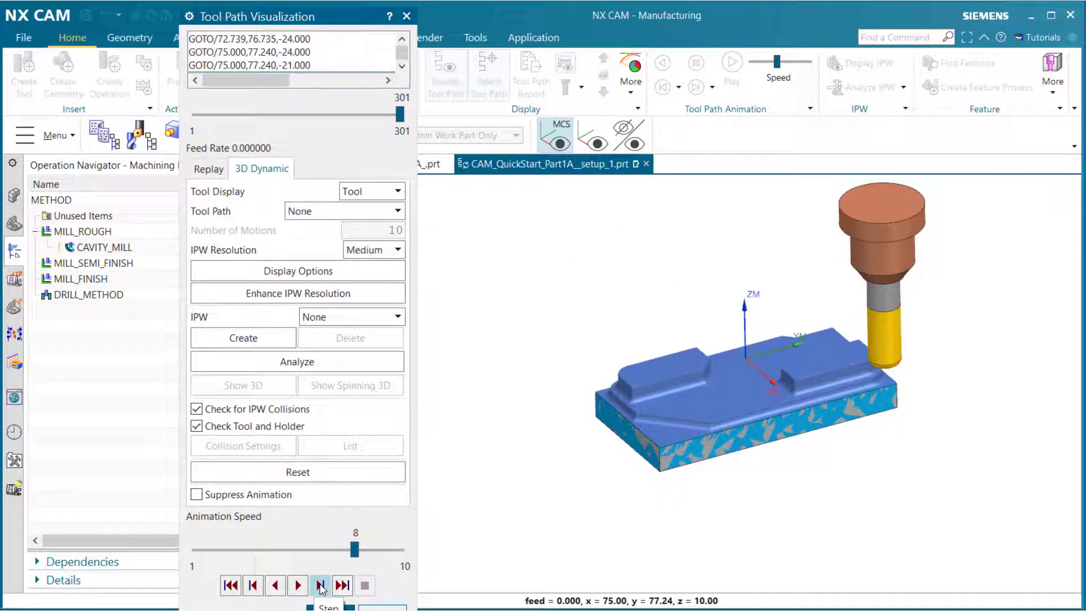
click(382, 608)
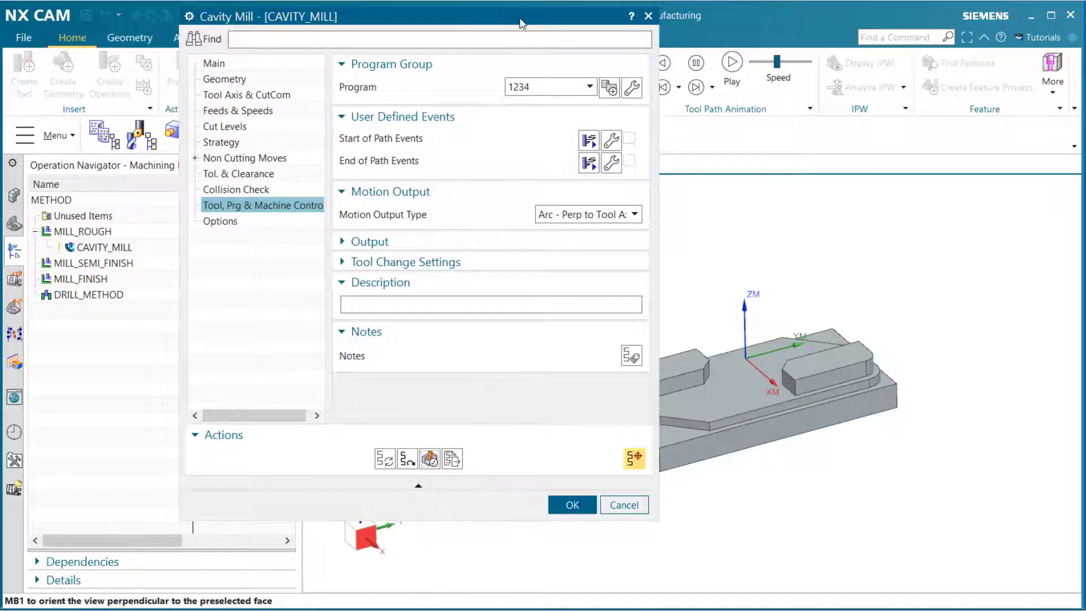
- List the Cavity Mill tool path data and review its motion and feed rate statements
drag(521, 23, 413, 35)
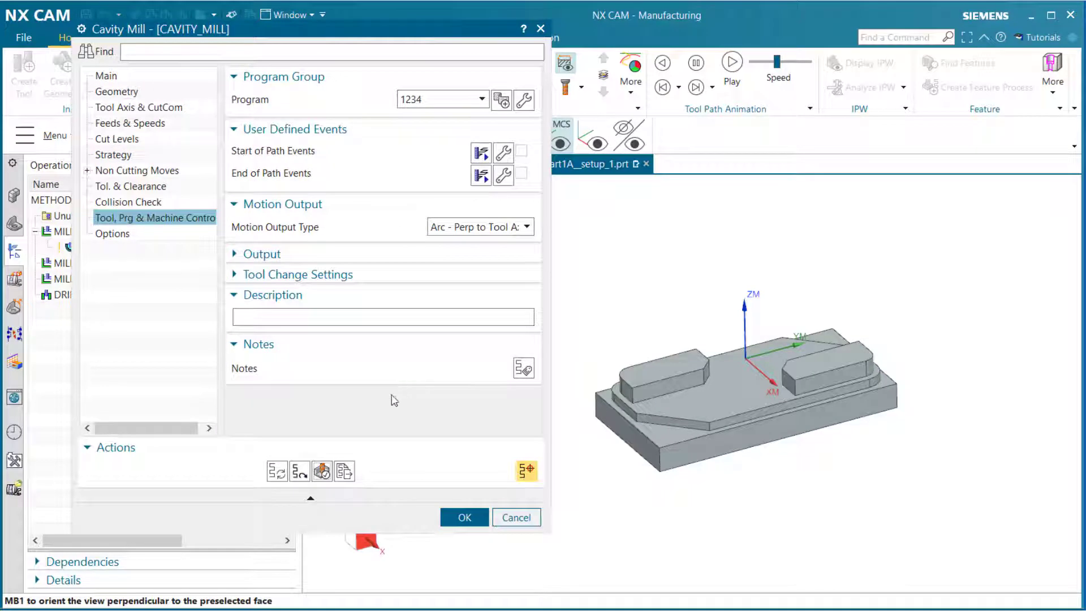
click(343, 471)
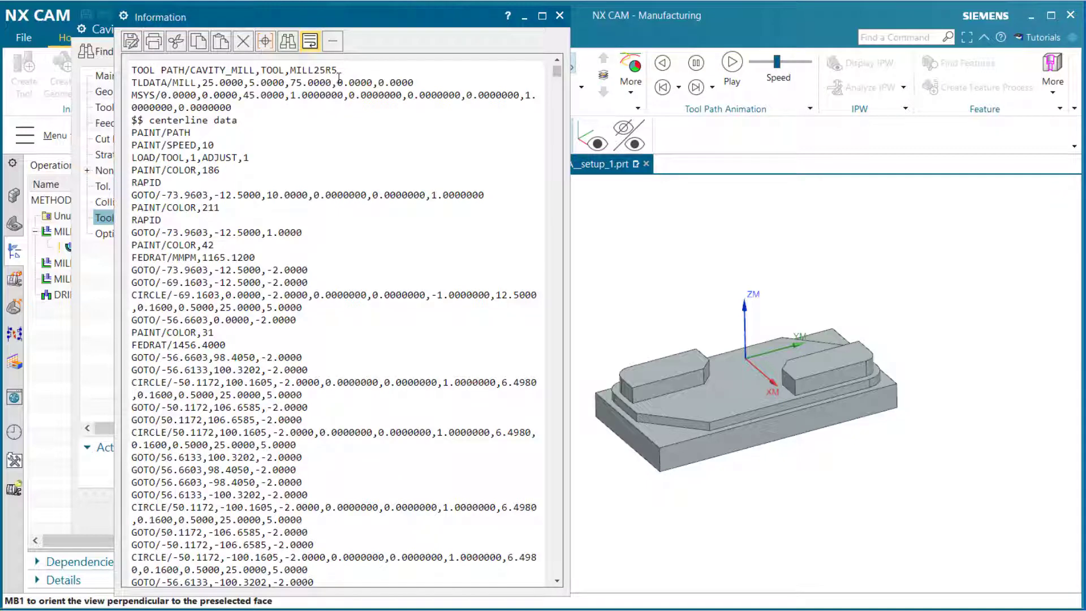
scroll(275, 232, down, 5)
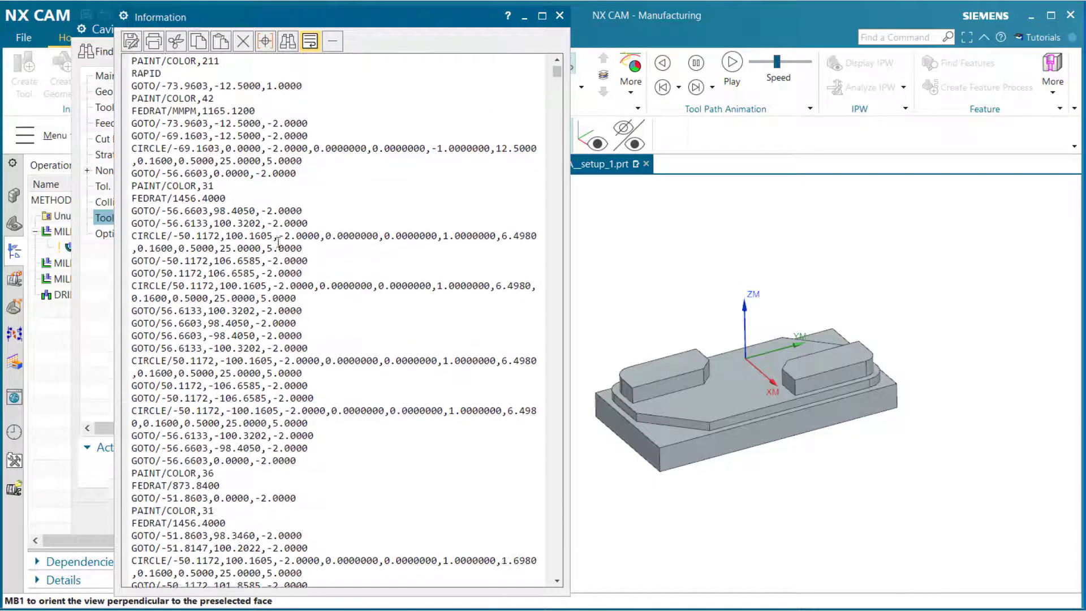
scroll(278, 242, down, 9)
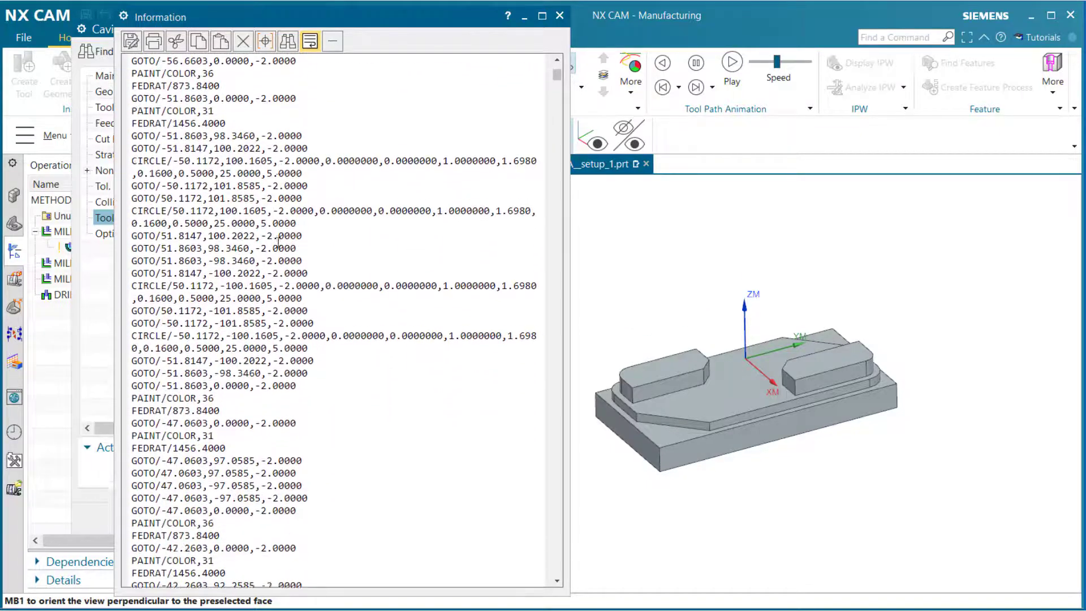
click(131, 41)
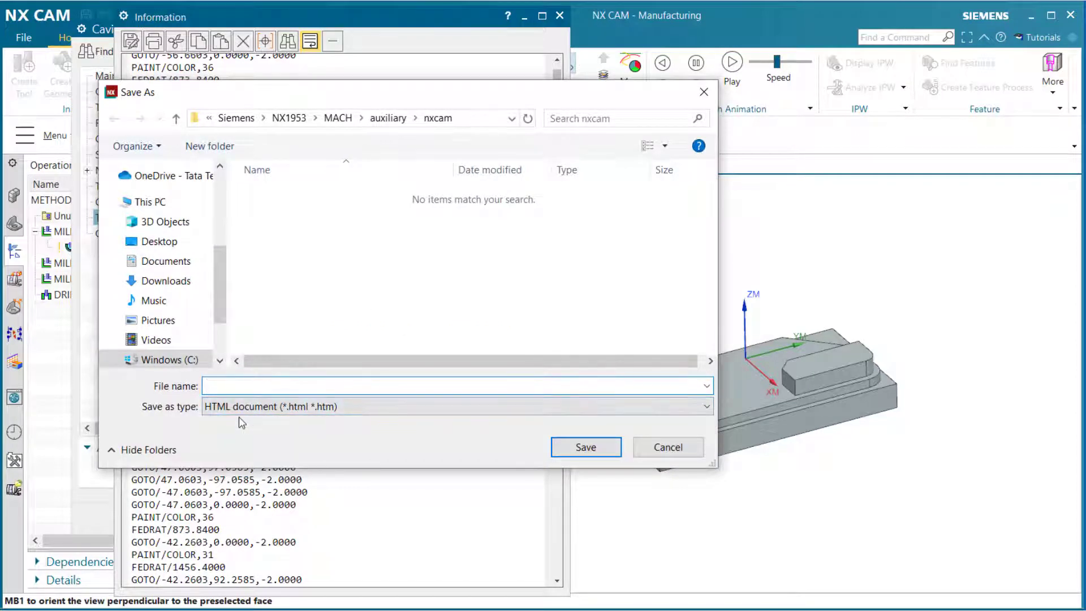
click(342, 408)
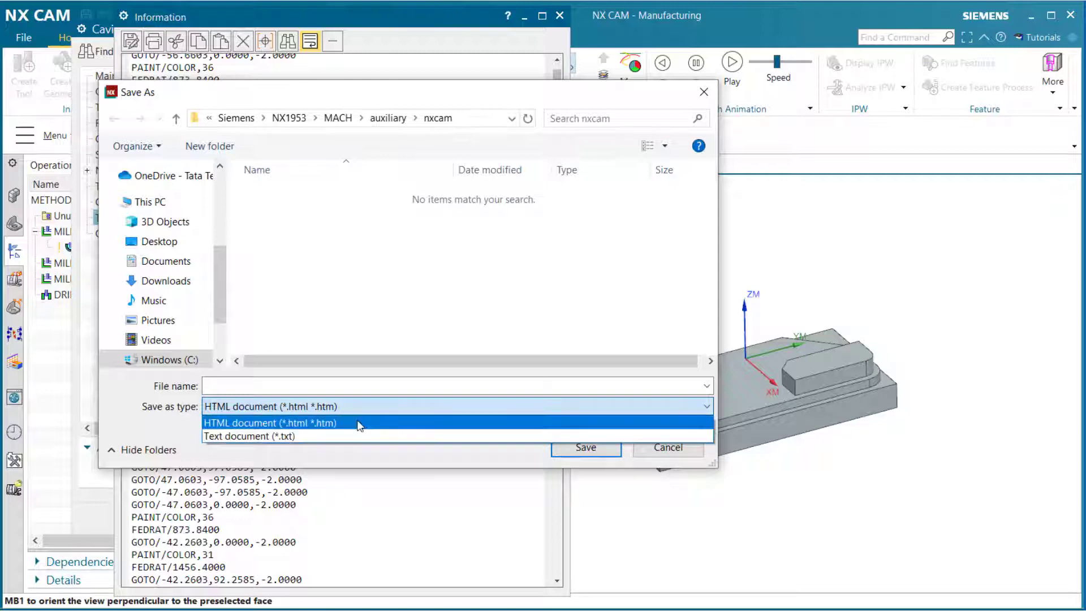
click(358, 423)
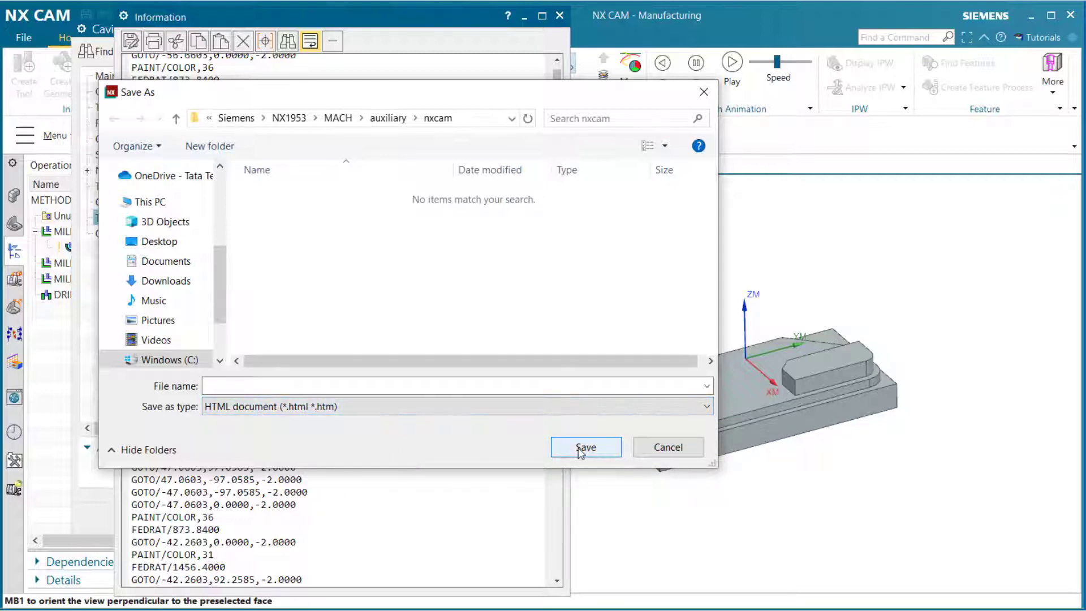
click(685, 446)
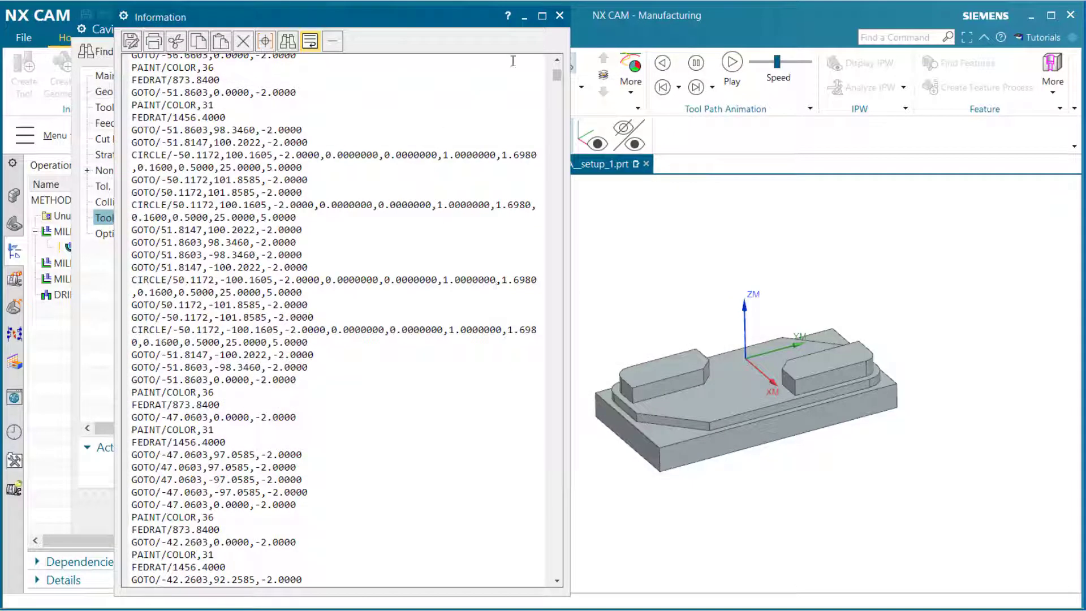
- Close the tool path listing, accept the Cavity Mill operation and view it in program order under program 1234
click(560, 17)
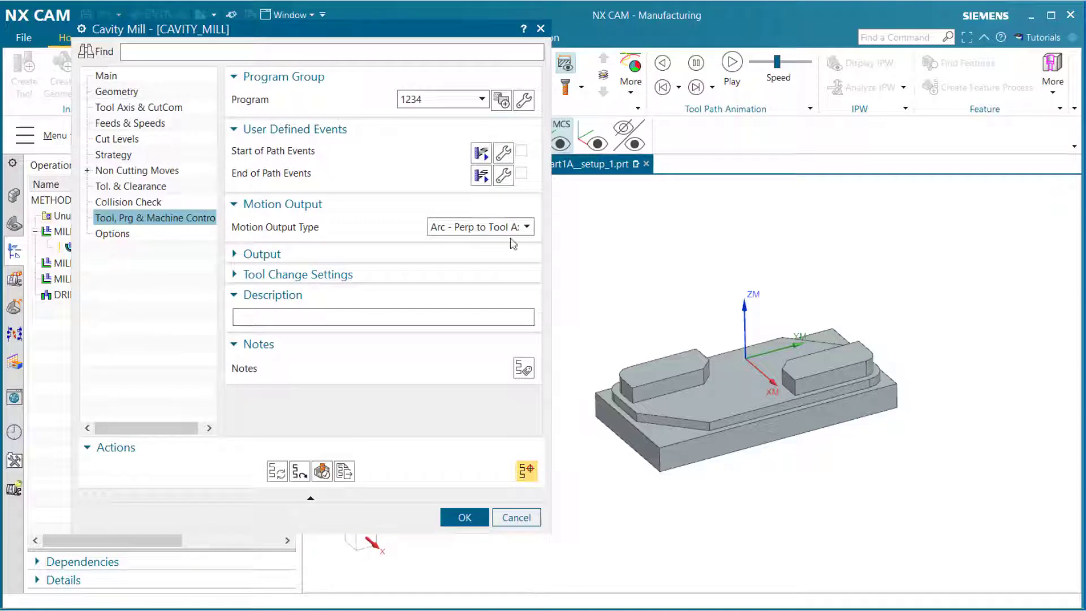
click(464, 518)
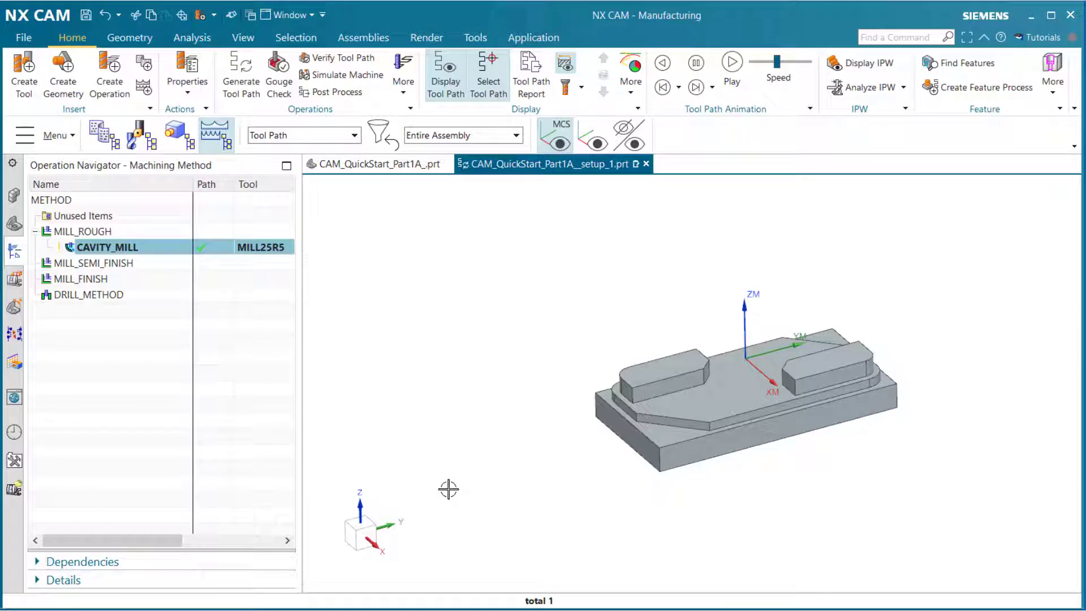
click(94, 136)
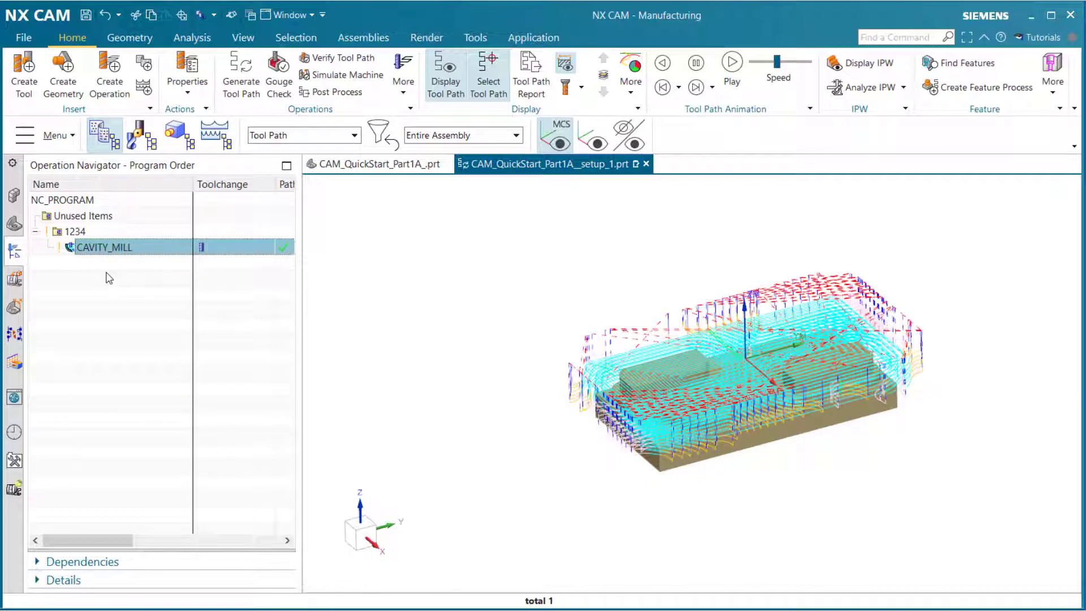
middle_drag(854, 479, 871, 496)
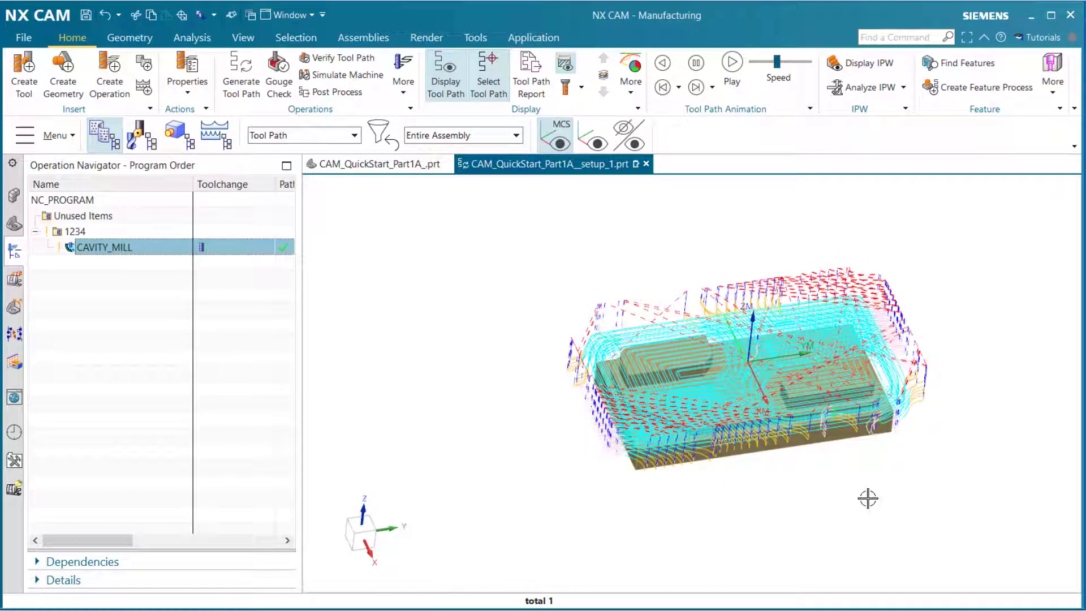